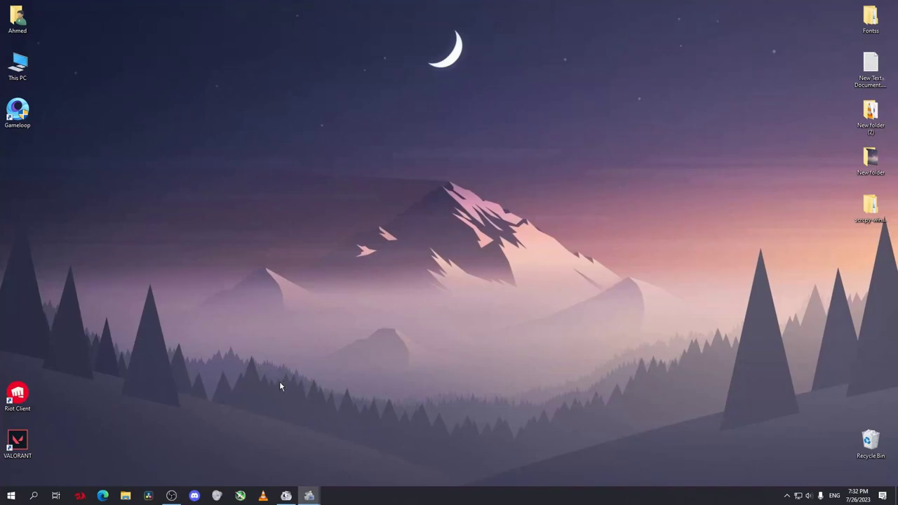
# Launch OBS Studio from the taskbar and open its Settings window.
pyautogui.click(176, 495)
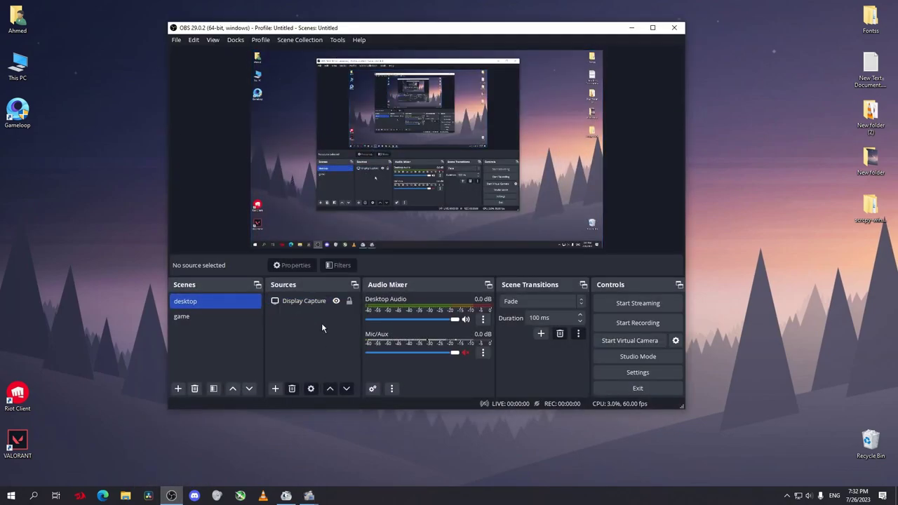
pyautogui.click(646, 373)
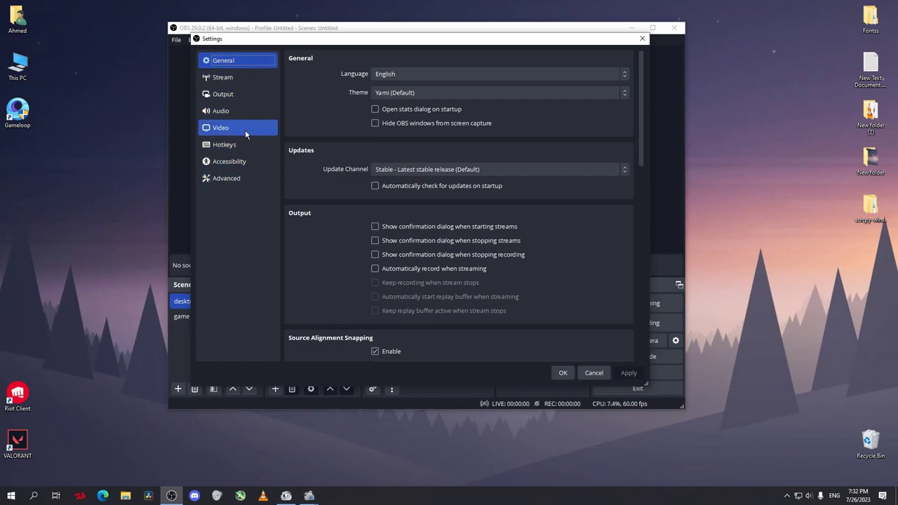
# In Simple output mode, set video bitrate to 4000 Kbps, keeping AMD H.264 encoder and Balanced preset.
pyautogui.click(228, 99)
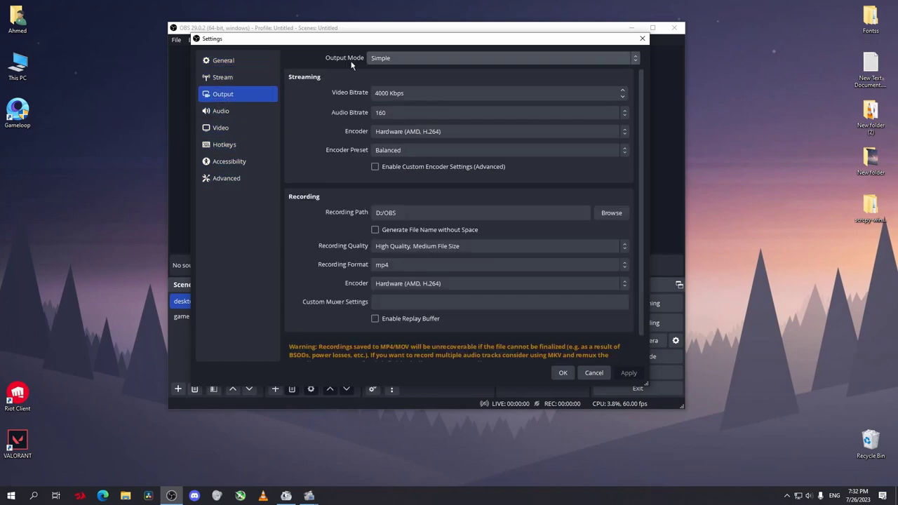
pyautogui.click(376, 59)
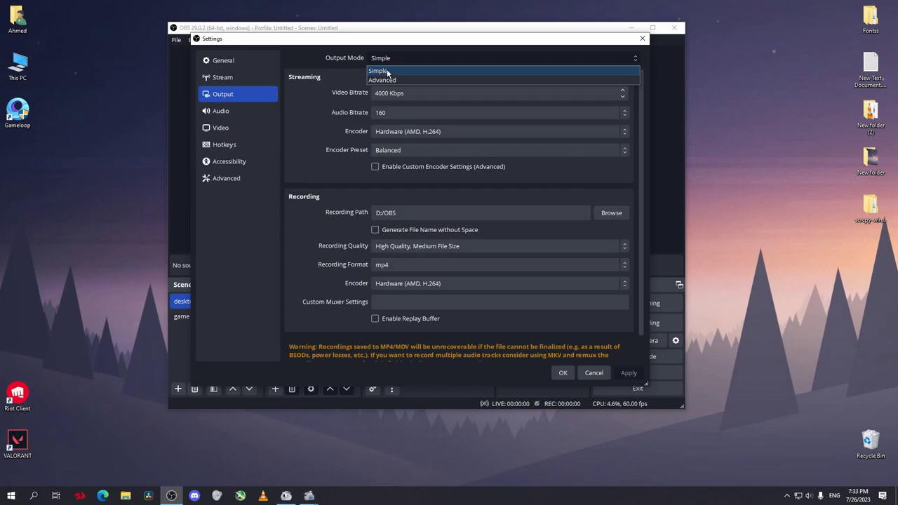
pyautogui.click(387, 72)
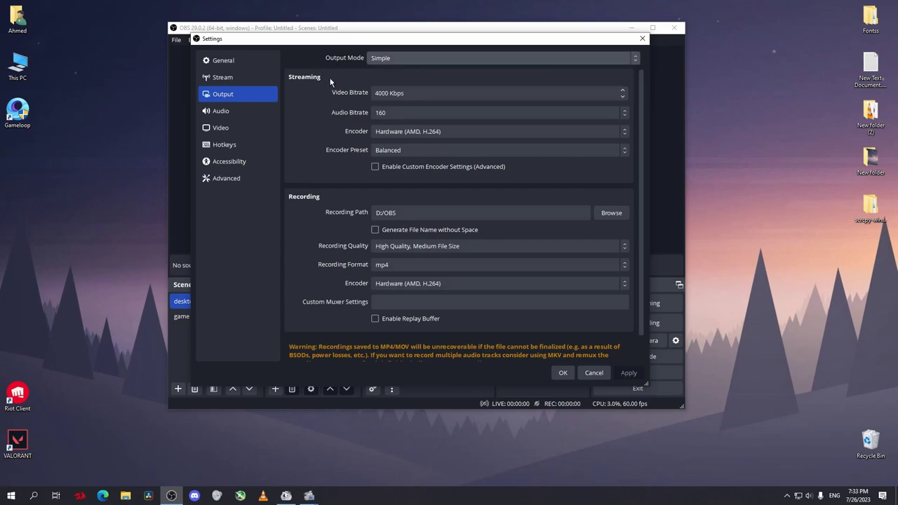
pyautogui.click(384, 93)
pyautogui.press('BackSpace')
pyautogui.write('0x1080')
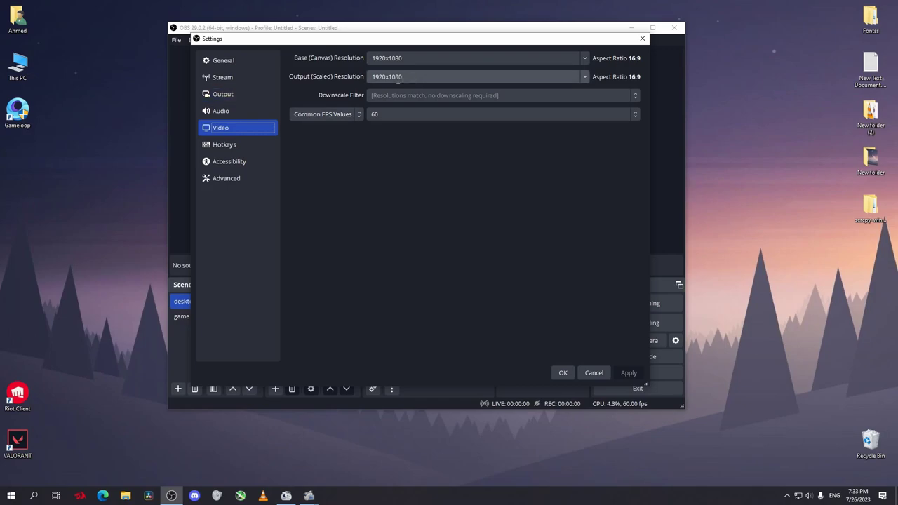
pyautogui.click(411, 135)
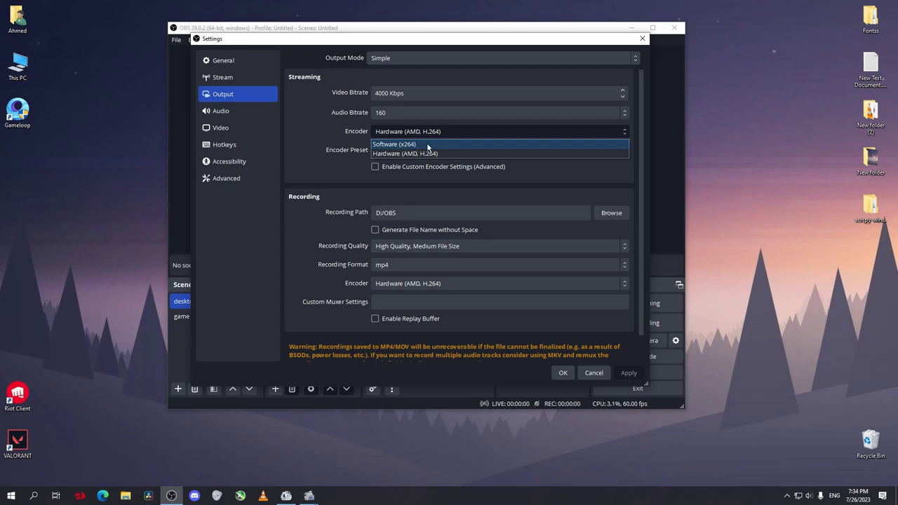
pyautogui.click(416, 154)
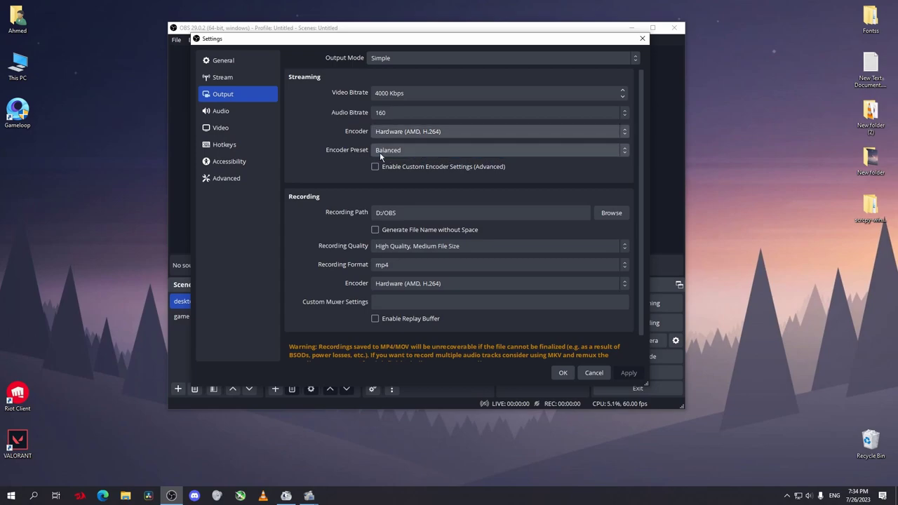
pyautogui.click(380, 150)
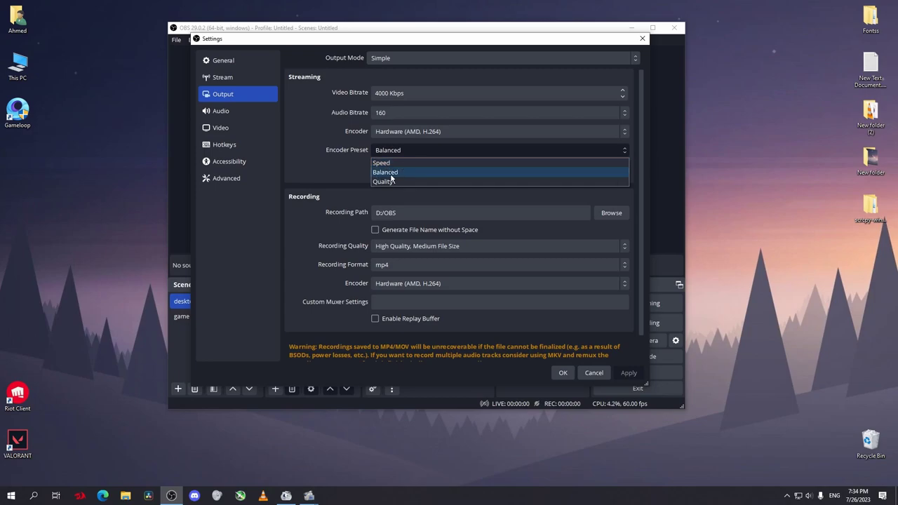
pyautogui.click(391, 174)
pyautogui.click(249, 129)
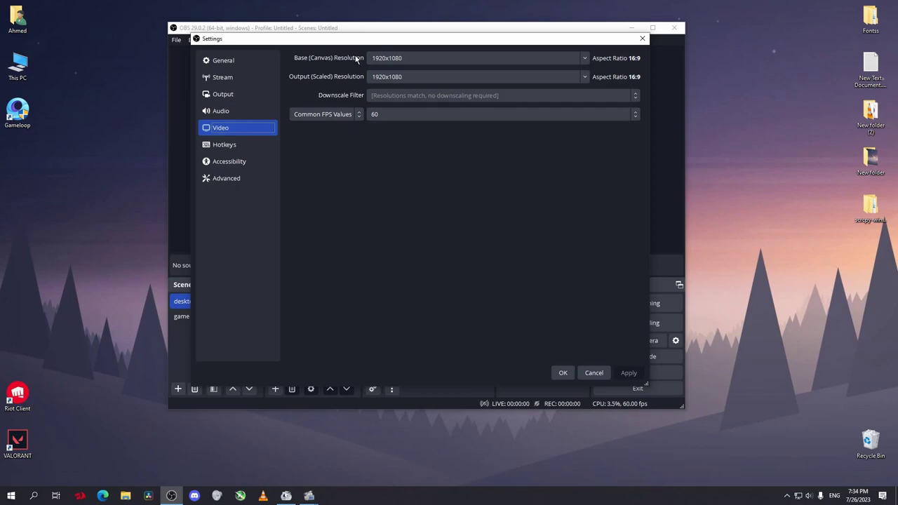
# Review the base canvas and output resolution options, keeping the 1920x1080 canvas.
pyautogui.click(588, 57)
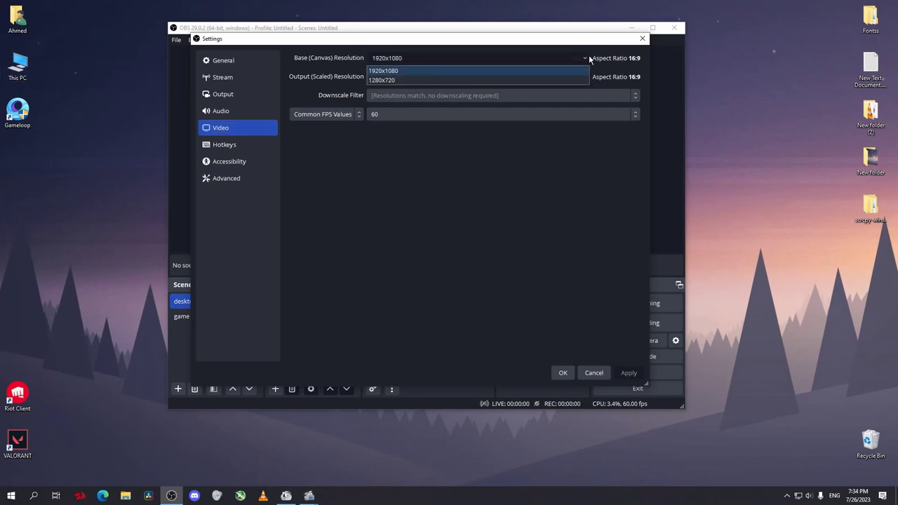
pyautogui.click(588, 56)
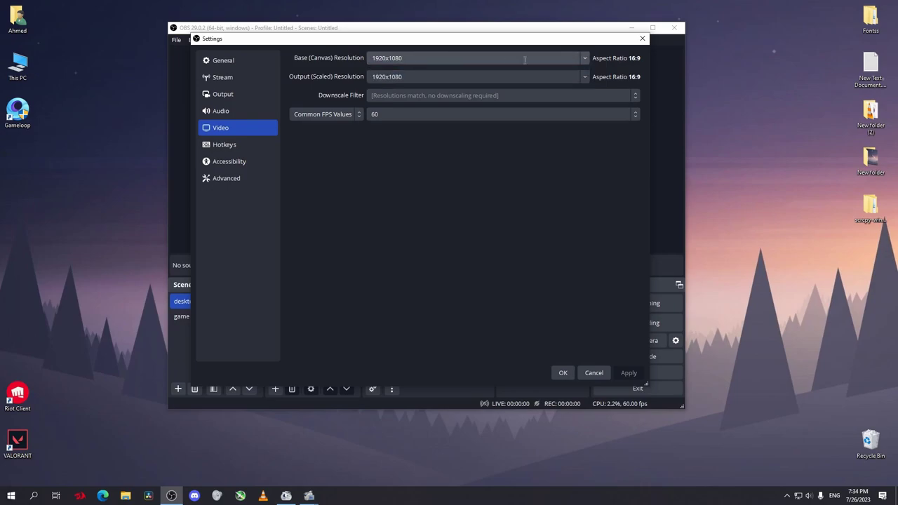
pyautogui.click(589, 60)
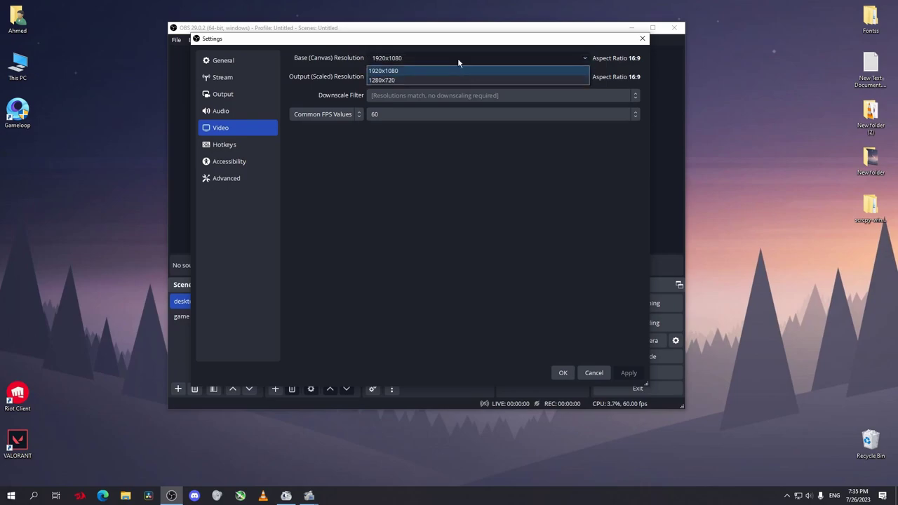
pyautogui.click(585, 62)
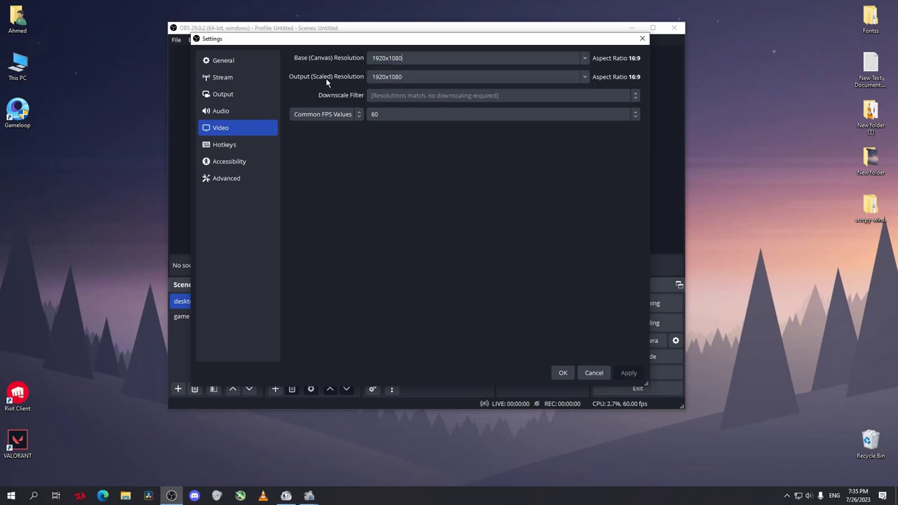
pyautogui.click(587, 82)
pyautogui.click(434, 88)
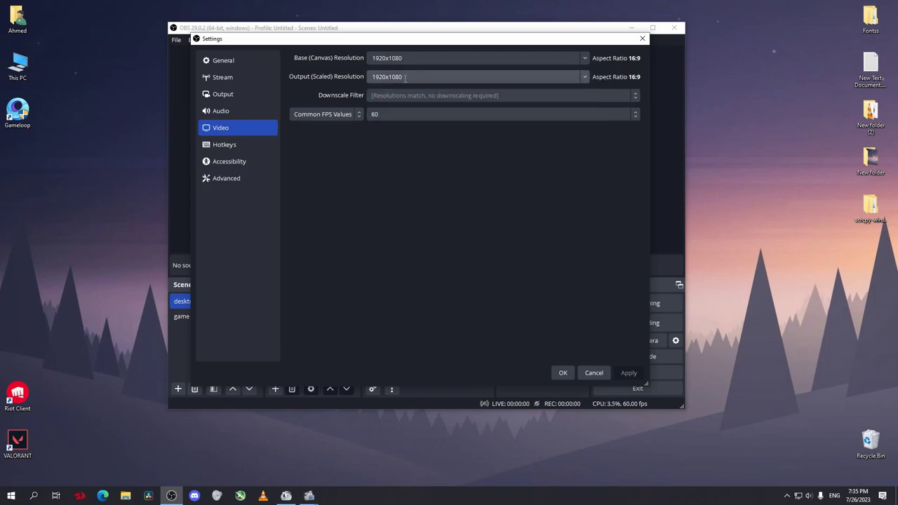
pyautogui.click(586, 76)
pyautogui.click(435, 118)
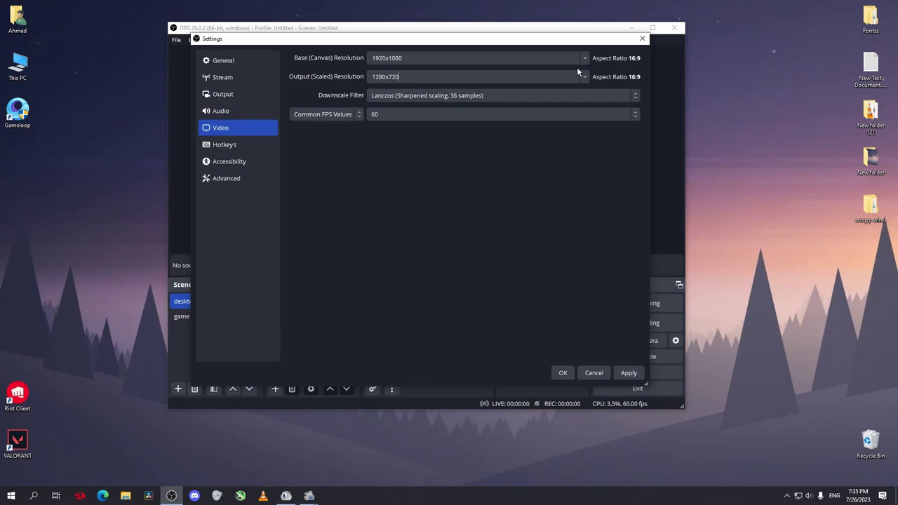
# Keep Lanczos filter and 60 FPS, restore 1920x1080 output, apply, and open the Stream page.
pyautogui.moveTo(411, 46); pyautogui.dragTo(579, 64)
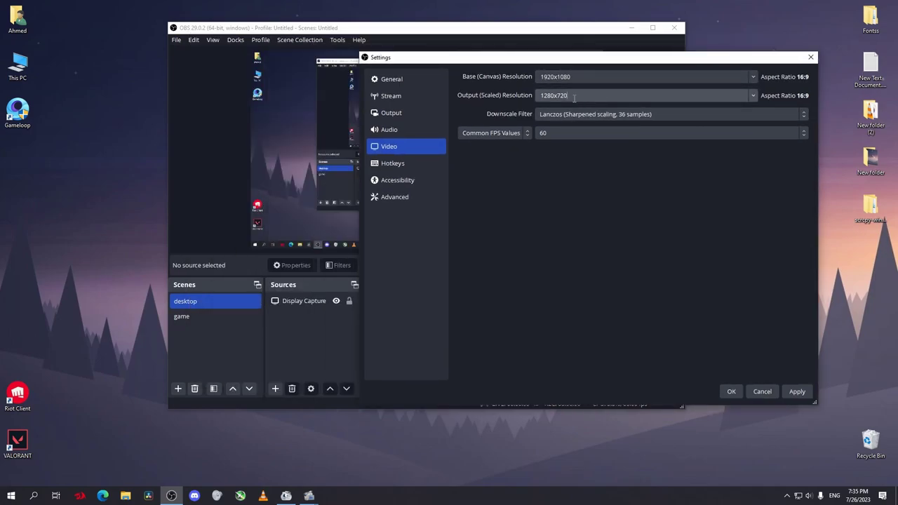
pyautogui.click(754, 95)
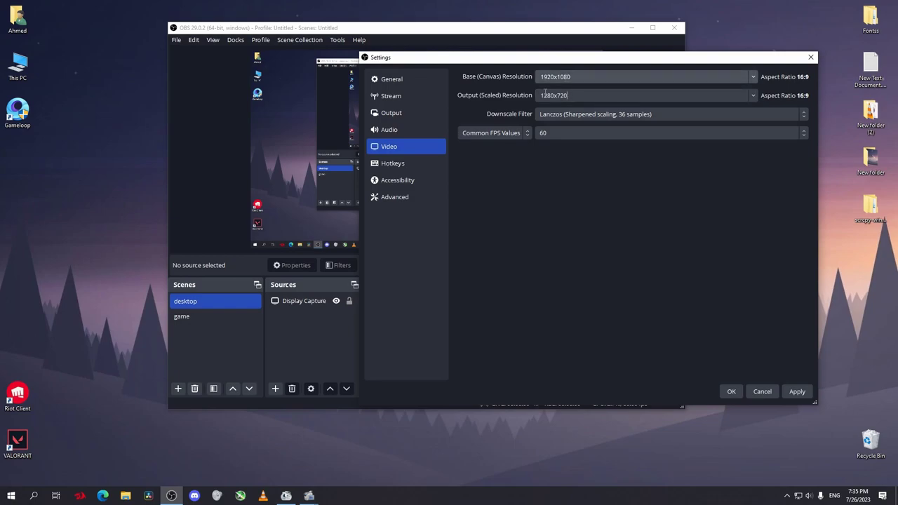
pyautogui.click(605, 115)
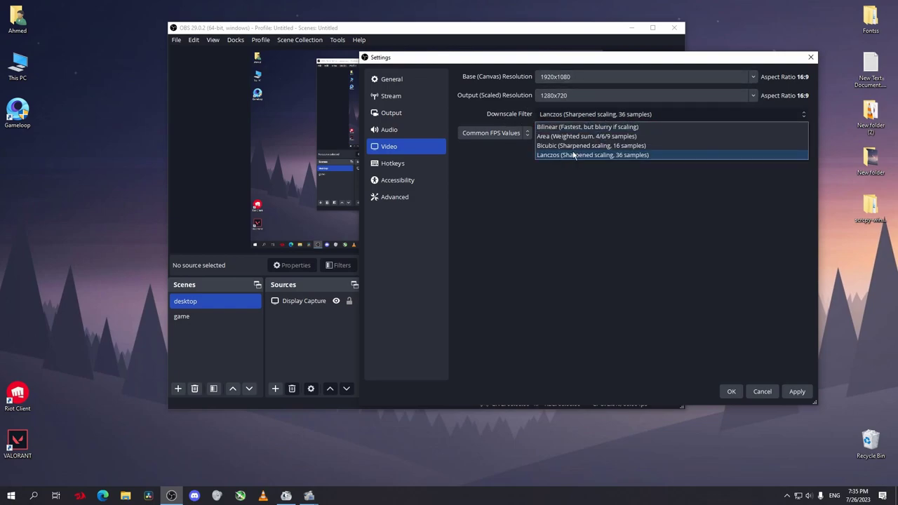
pyautogui.click(579, 152)
pyautogui.click(544, 134)
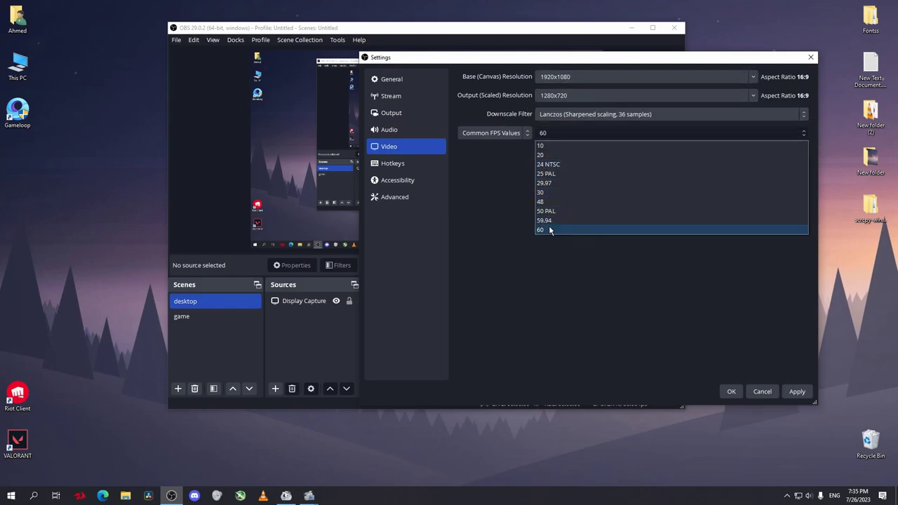
pyautogui.click(492, 213)
pyautogui.click(577, 96)
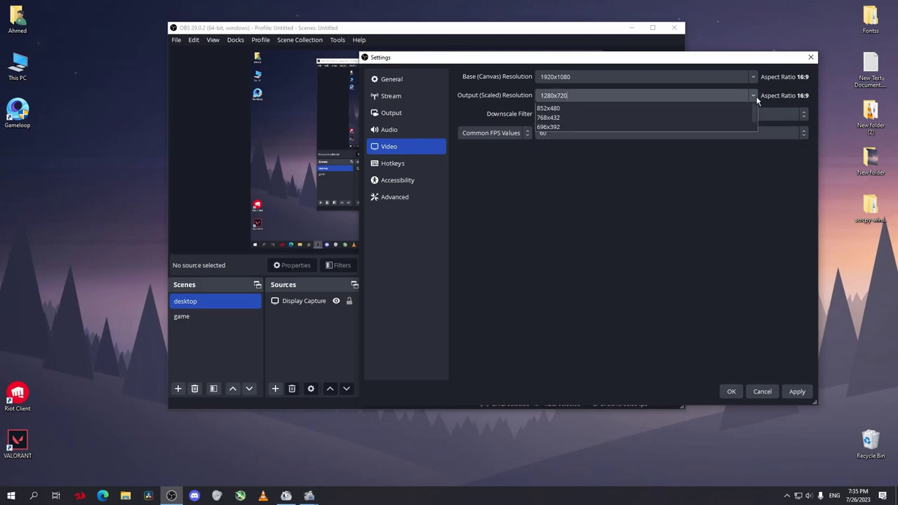
pyautogui.click(581, 109)
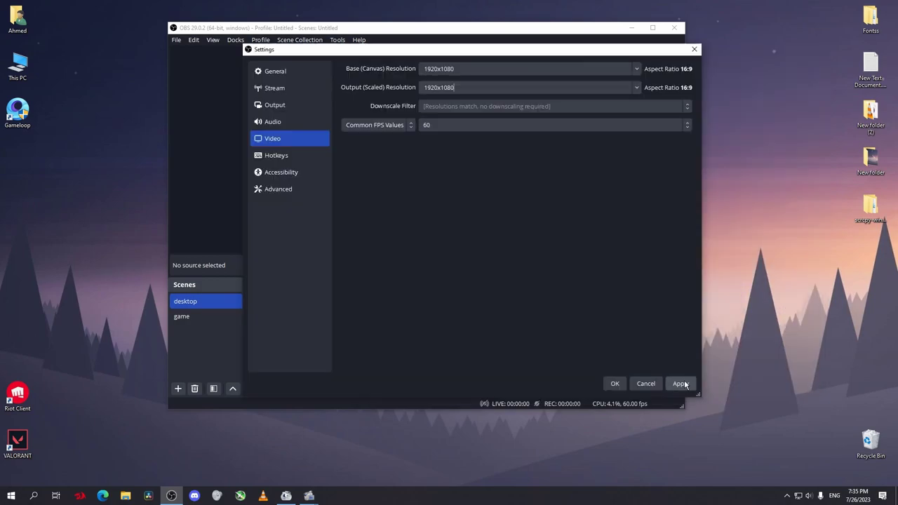
pyautogui.click(681, 384)
pyautogui.click(300, 85)
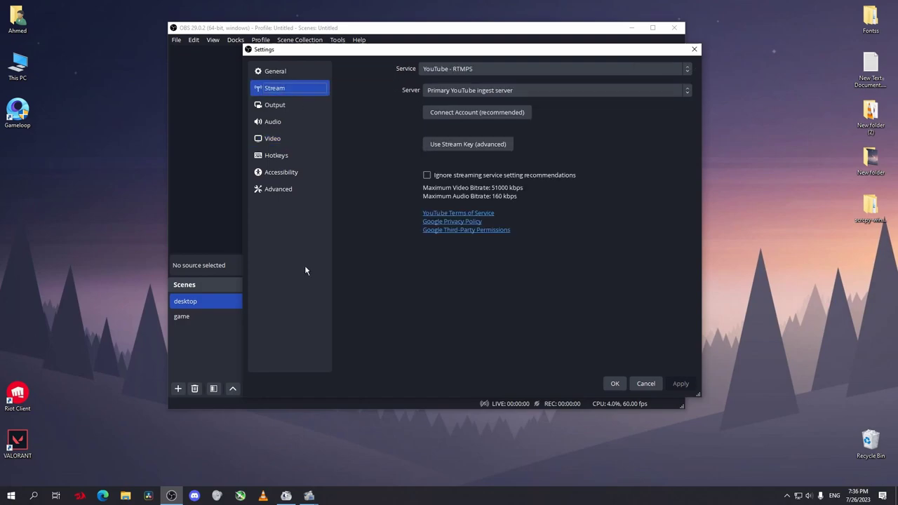
pyautogui.click(104, 496)
# Load twitch.tv in Edge and open the Creator Dashboard from the account menu.
pyautogui.click(718, 22)
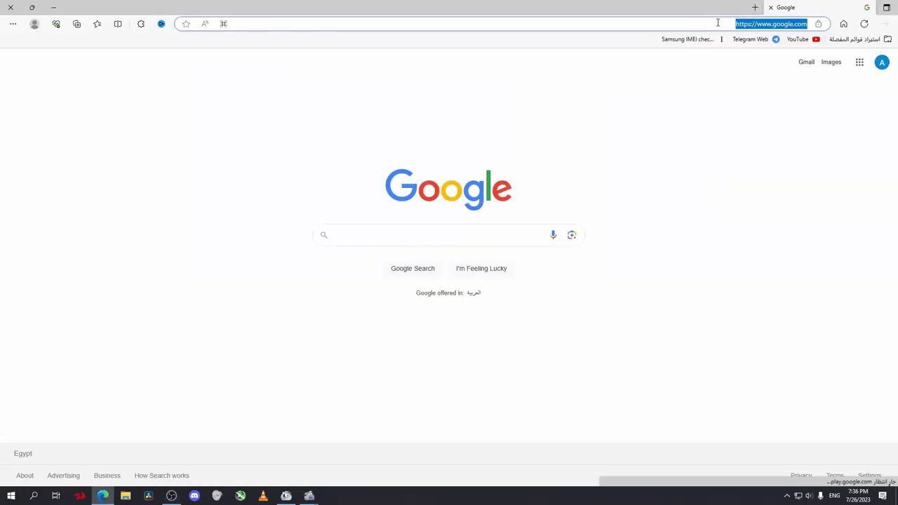
pyautogui.write('tw')
pyautogui.press('Return')
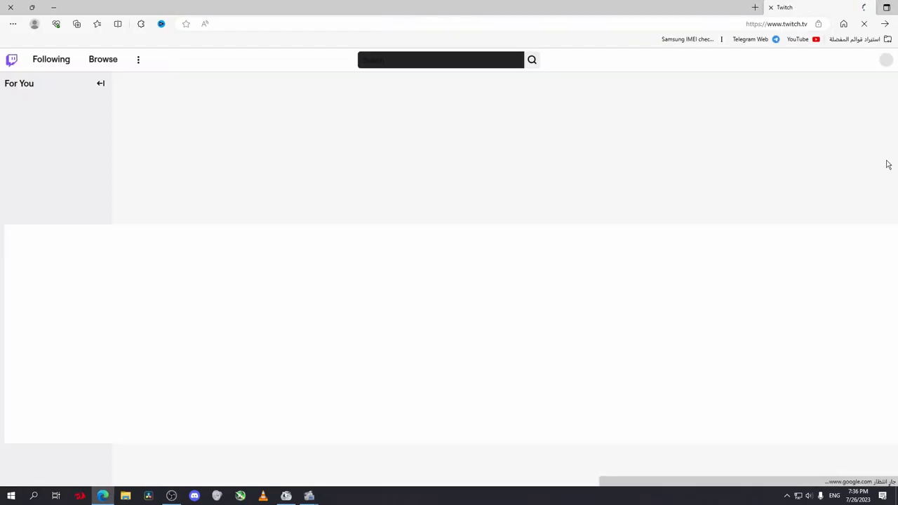
pyautogui.click(884, 62)
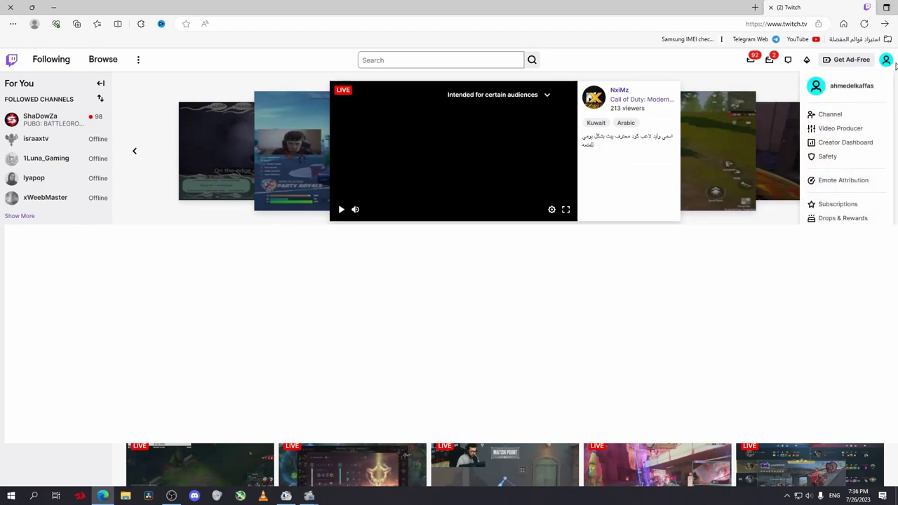
pyautogui.click(888, 62)
pyautogui.click(888, 63)
pyautogui.click(867, 144)
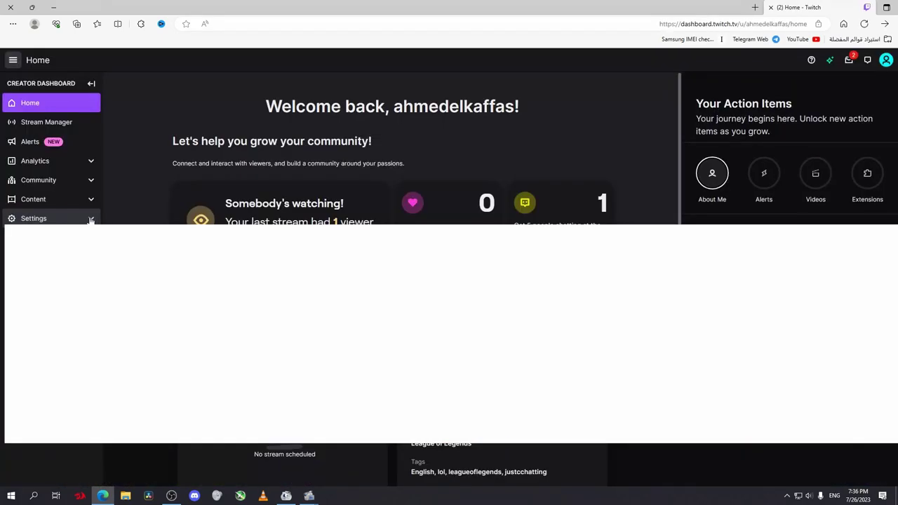
# Go to the dashboard's Stream settings and copy the primary stream key.
pyautogui.click(90, 221)
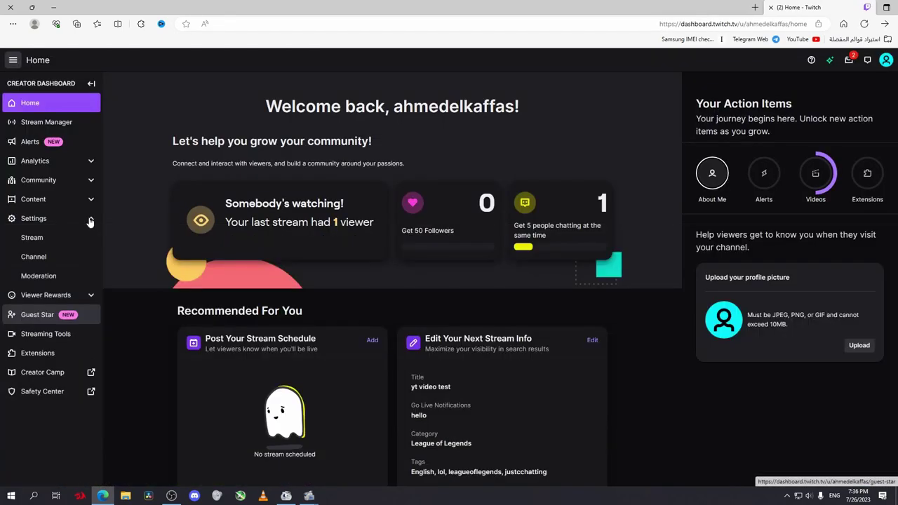
pyautogui.click(44, 239)
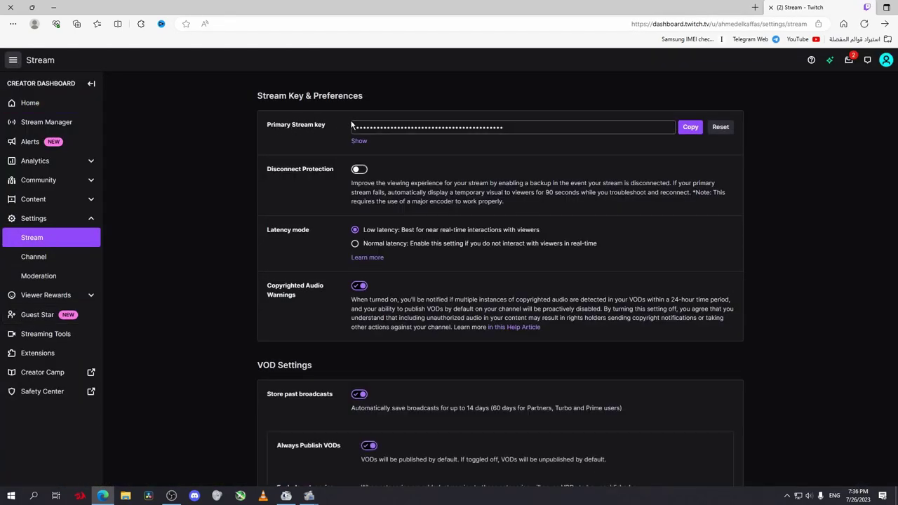
pyautogui.click(404, 127)
pyautogui.click(691, 132)
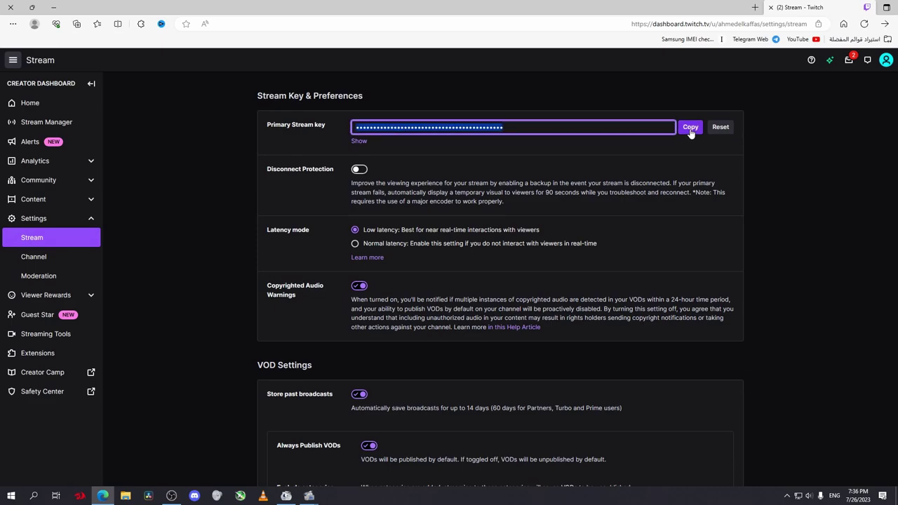
# Back in OBS Stream settings, choose Twitch as the streaming service.
pyautogui.click(172, 497)
pyautogui.click(436, 69)
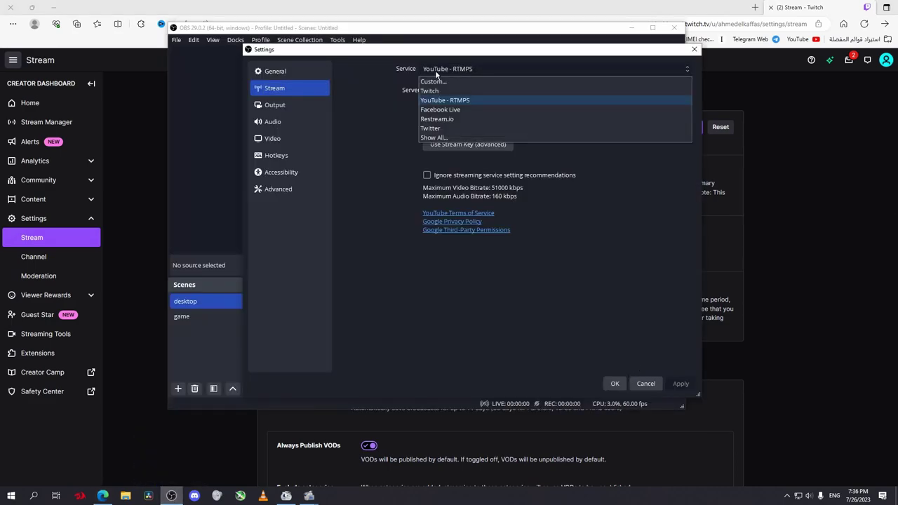
pyautogui.click(442, 91)
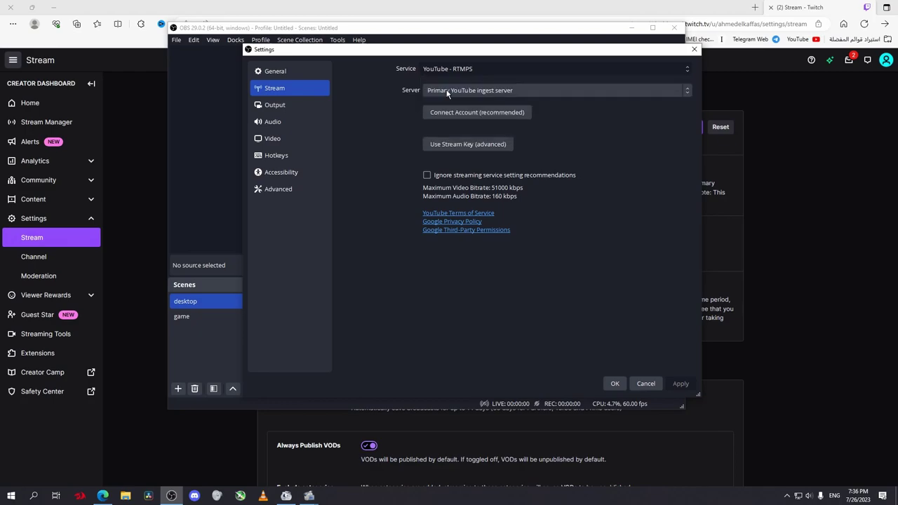
pyautogui.click(449, 69)
pyautogui.click(512, 69)
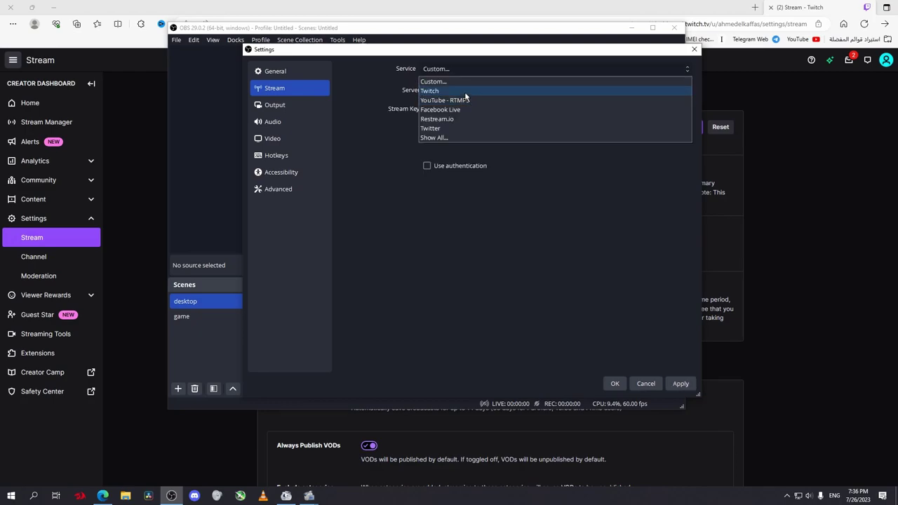
pyautogui.click(456, 91)
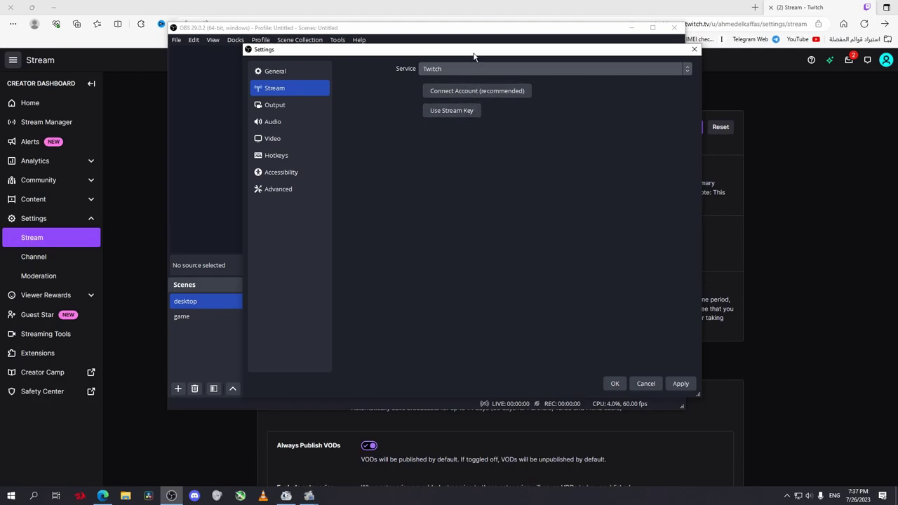
pyautogui.moveTo(482, 50); pyautogui.dragTo(508, 212)
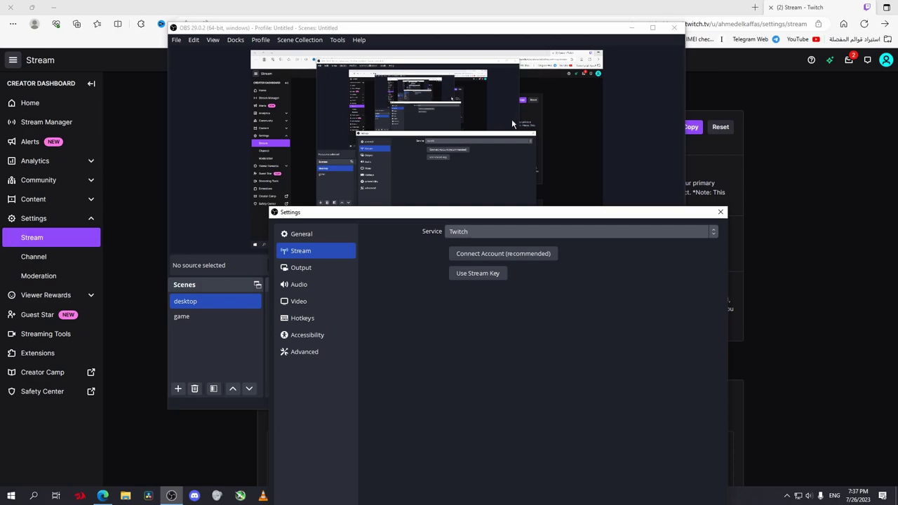
# Paste the copied Twitch stream key, save the settings, and start streaming.
pyautogui.click(487, 276)
pyautogui.doubleClick(553, 275)
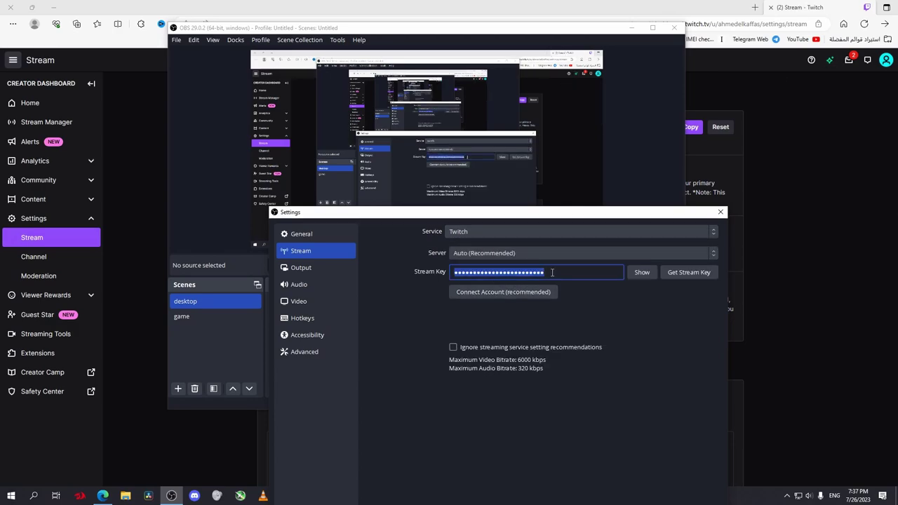
pyautogui.rightClick(518, 277)
pyautogui.click(548, 347)
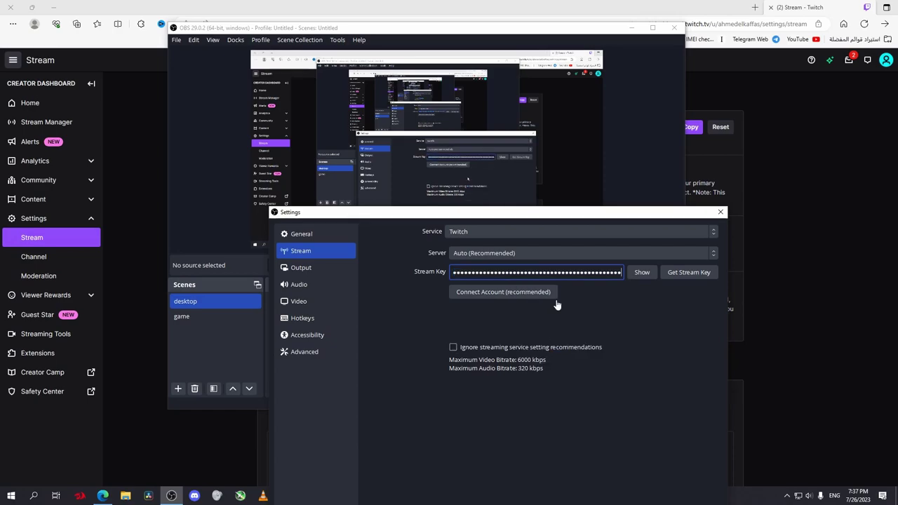
pyautogui.click(594, 421)
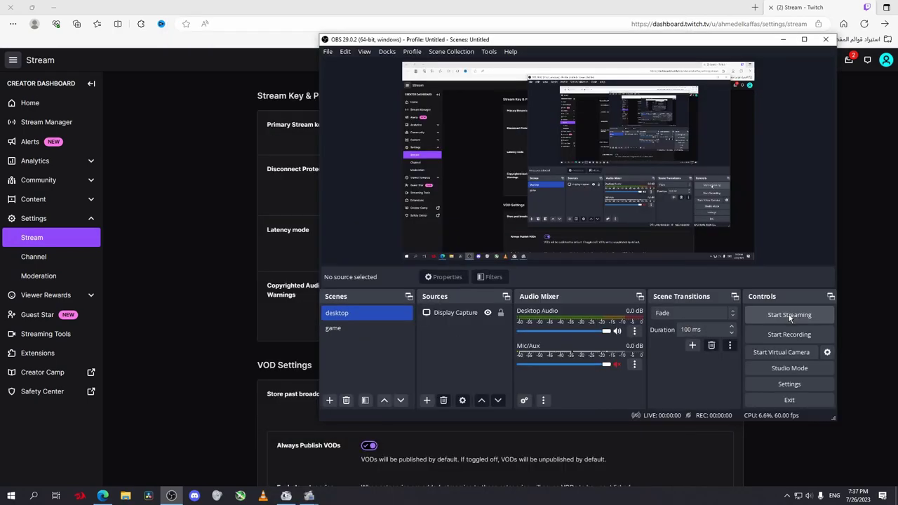
pyautogui.click(789, 314)
pyautogui.click(32, 103)
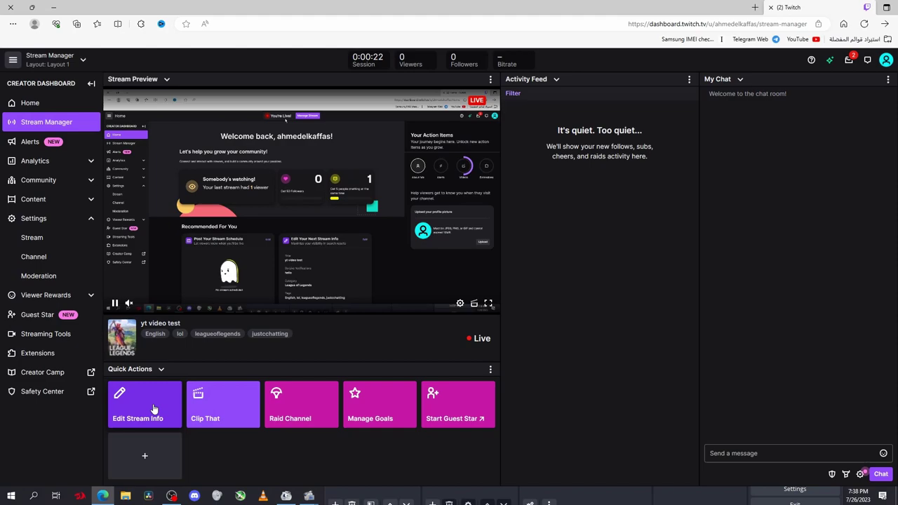
# Edit the stream info: remove the League of Legends category, add tag VALORONAT, and save.
pyautogui.click(154, 409)
pyautogui.click(467, 169)
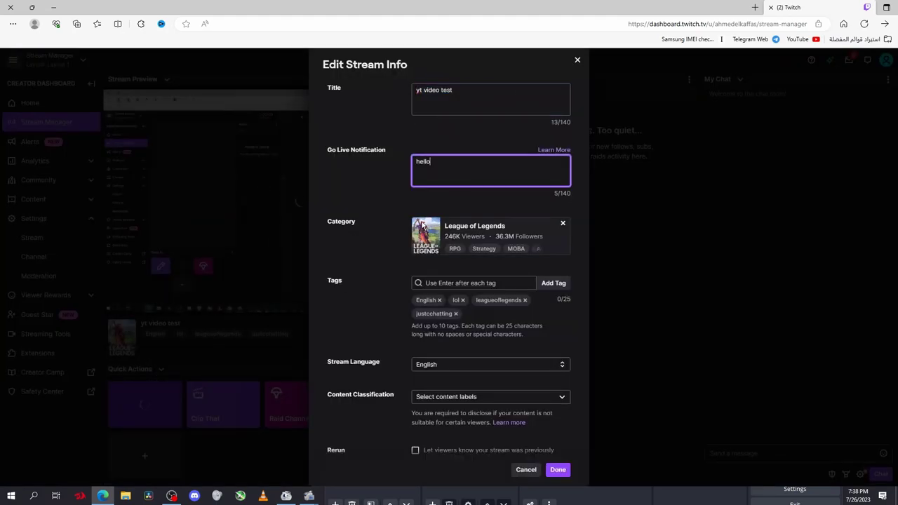
pyautogui.click(562, 226)
pyautogui.write('valorant')
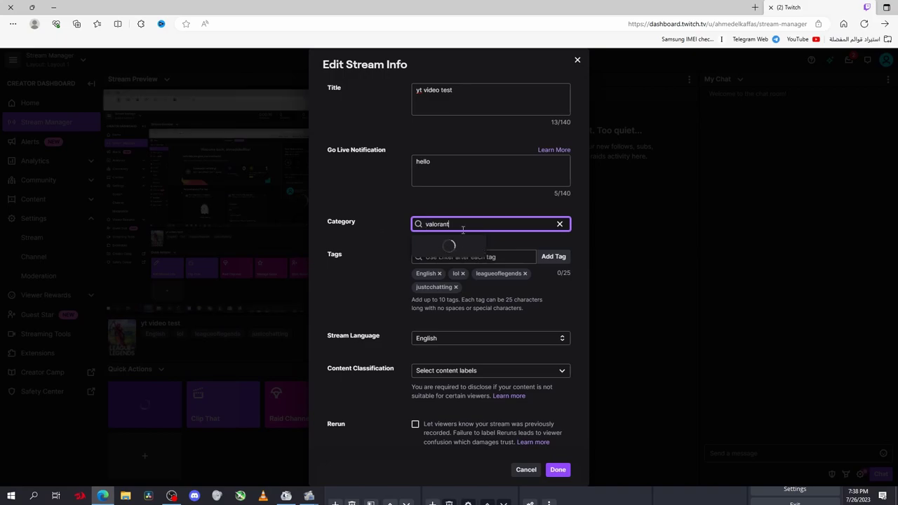
pyautogui.scroll(-1, 461, 224)
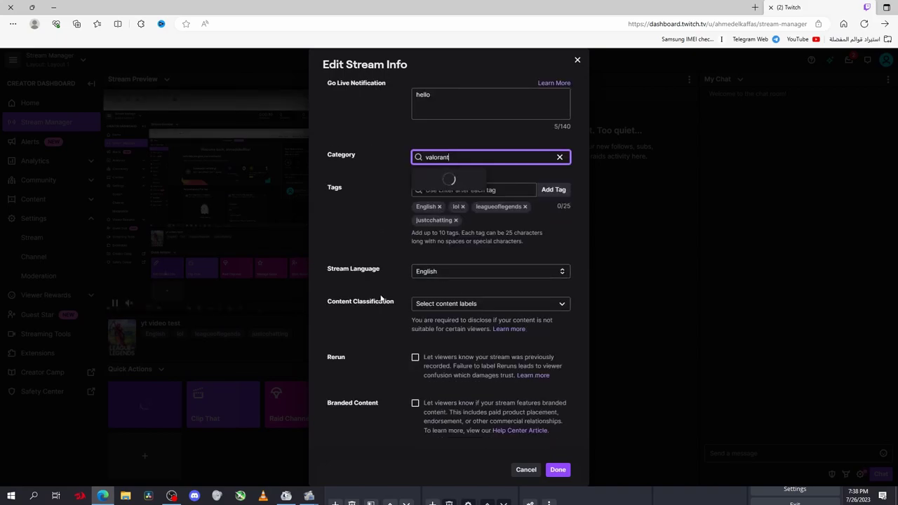
pyautogui.write('VALORONAT')
pyautogui.press('Return')
pyautogui.click(558, 470)
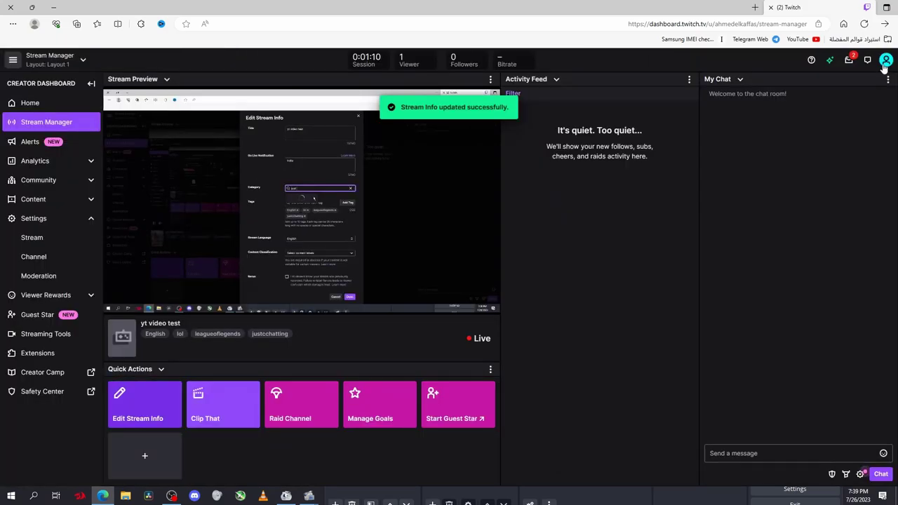
# Open twitch.tv in a new tab, watch the live channel, and view player quality options.
pyautogui.rightClick(886, 62)
pyautogui.hotkey('ctrl', 't')
pyautogui.write('twitch.tv')
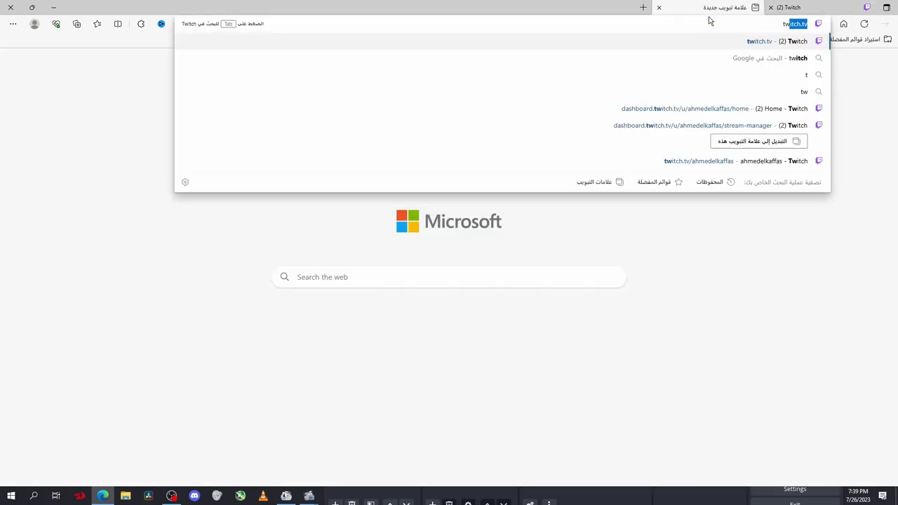
pyautogui.press('Return')
pyautogui.click(886, 60)
pyautogui.click(831, 114)
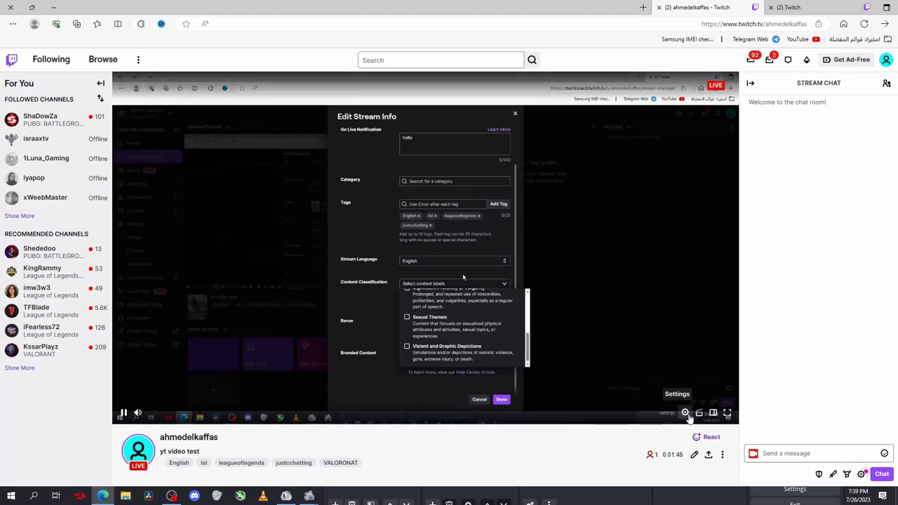
pyautogui.click(688, 417)
pyautogui.click(618, 299)
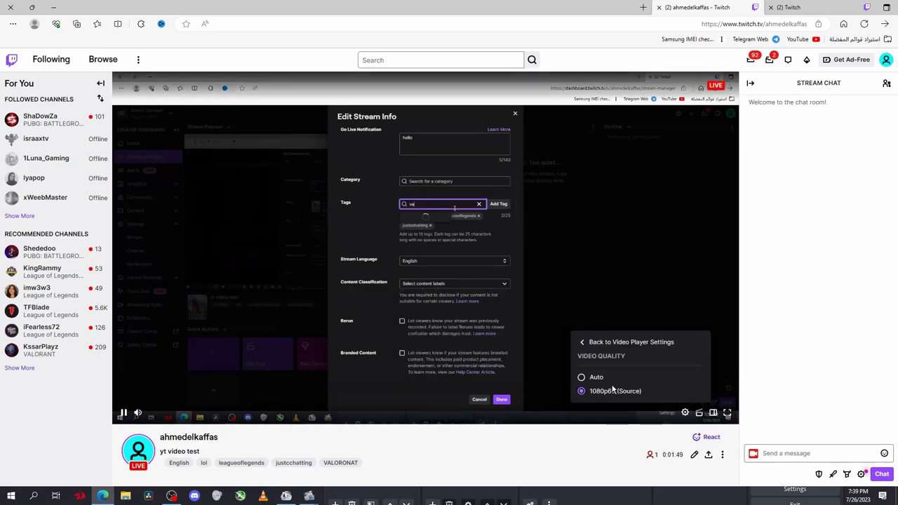
# Bring OBS forward and use Stop Streaming to end the Twitch broadcast.
pyautogui.click(171, 498)
pyautogui.moveTo(561, 144); pyautogui.dragTo(547, 72)
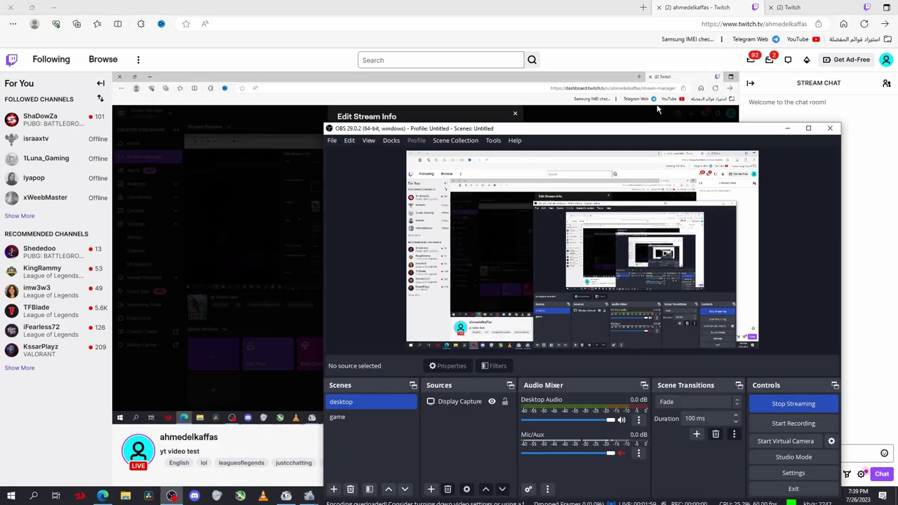
pyautogui.click(775, 349)
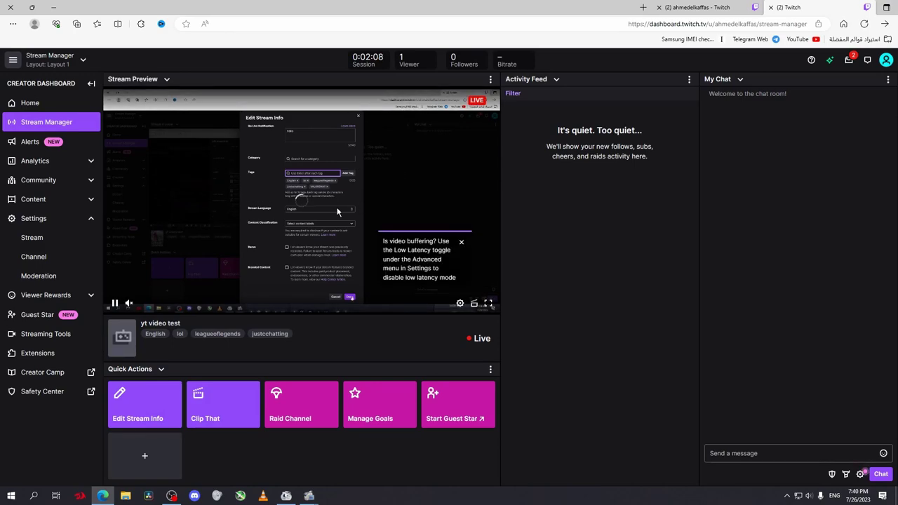
pyautogui.hotkey('alt', 'Tab')
pyautogui.click(782, 349)
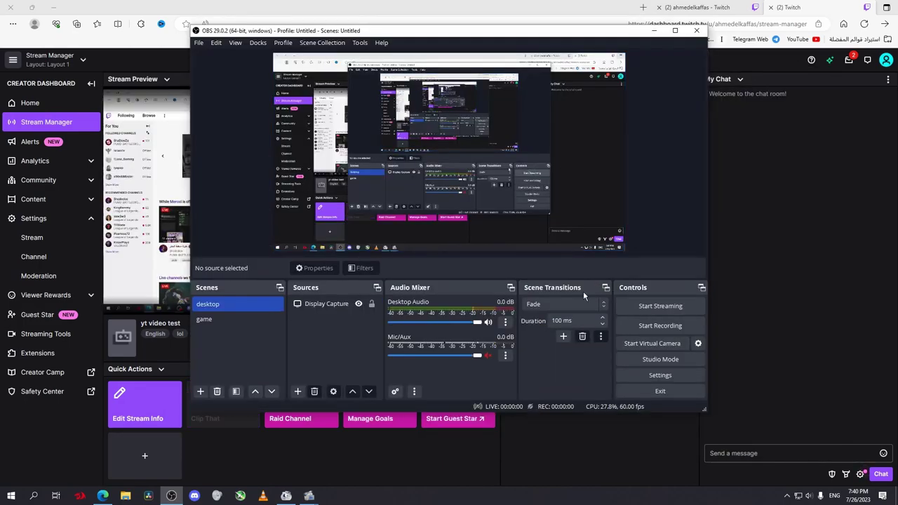
pyautogui.moveTo(677, 34); pyautogui.dragTo(785, 315)
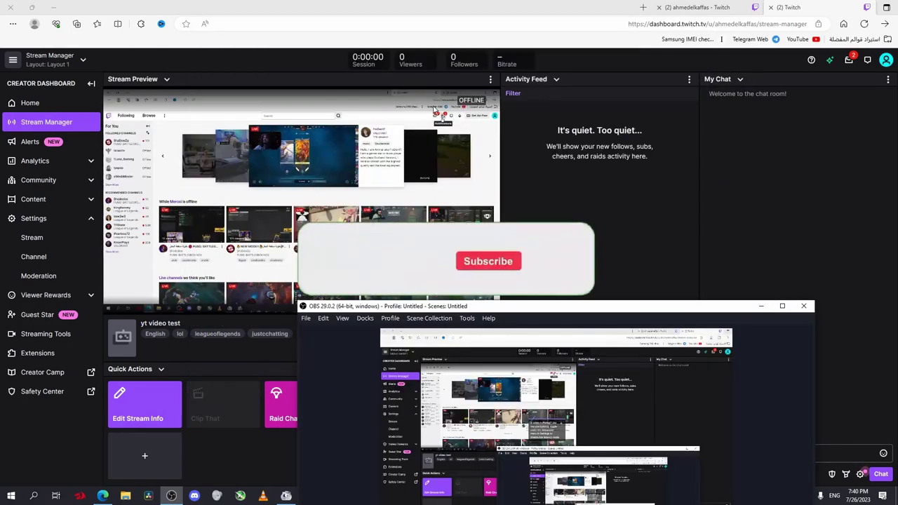